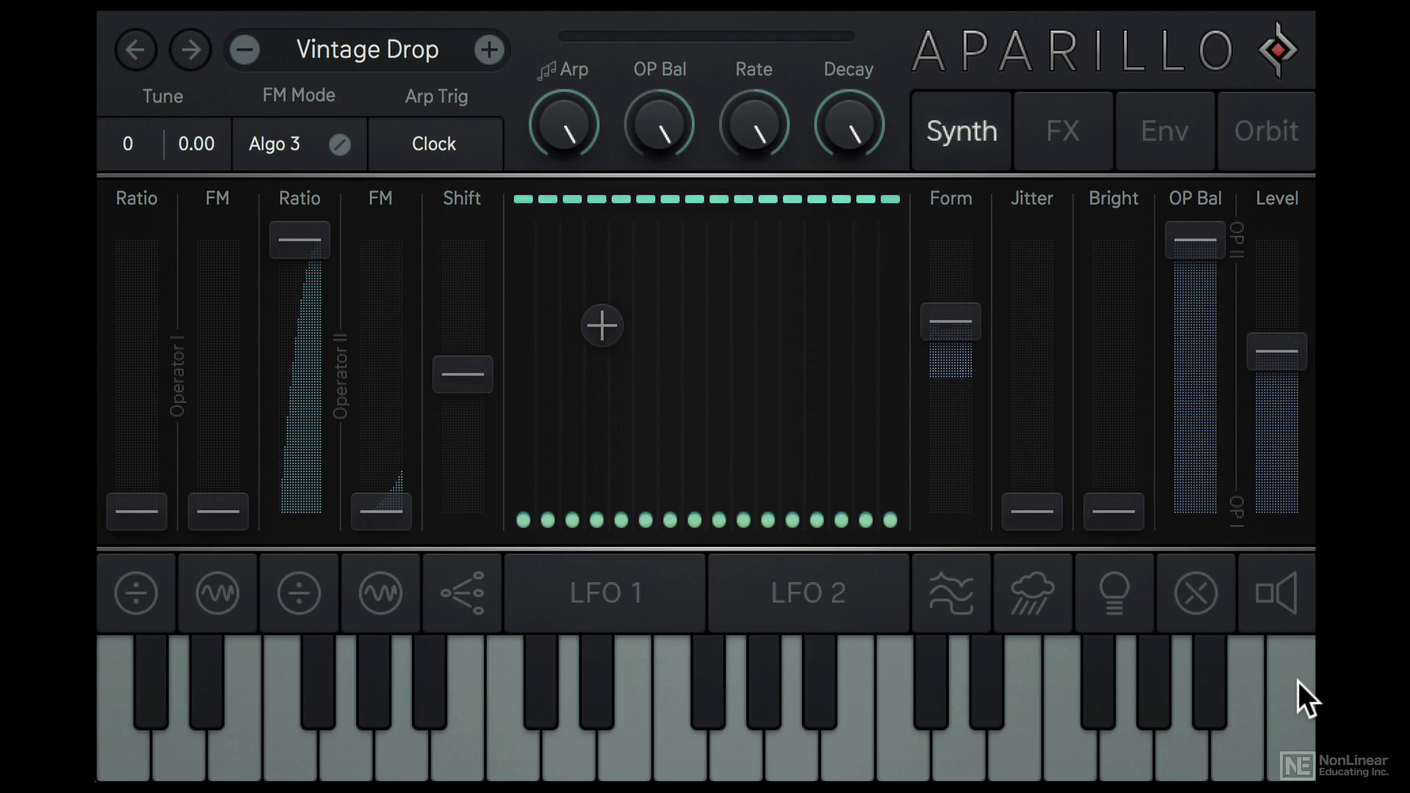
Step: Load the Init preset in place of Vintage Drop, then reopen and dismiss the preset browser
left_click(440, 45)
mouse_move(375, 485)
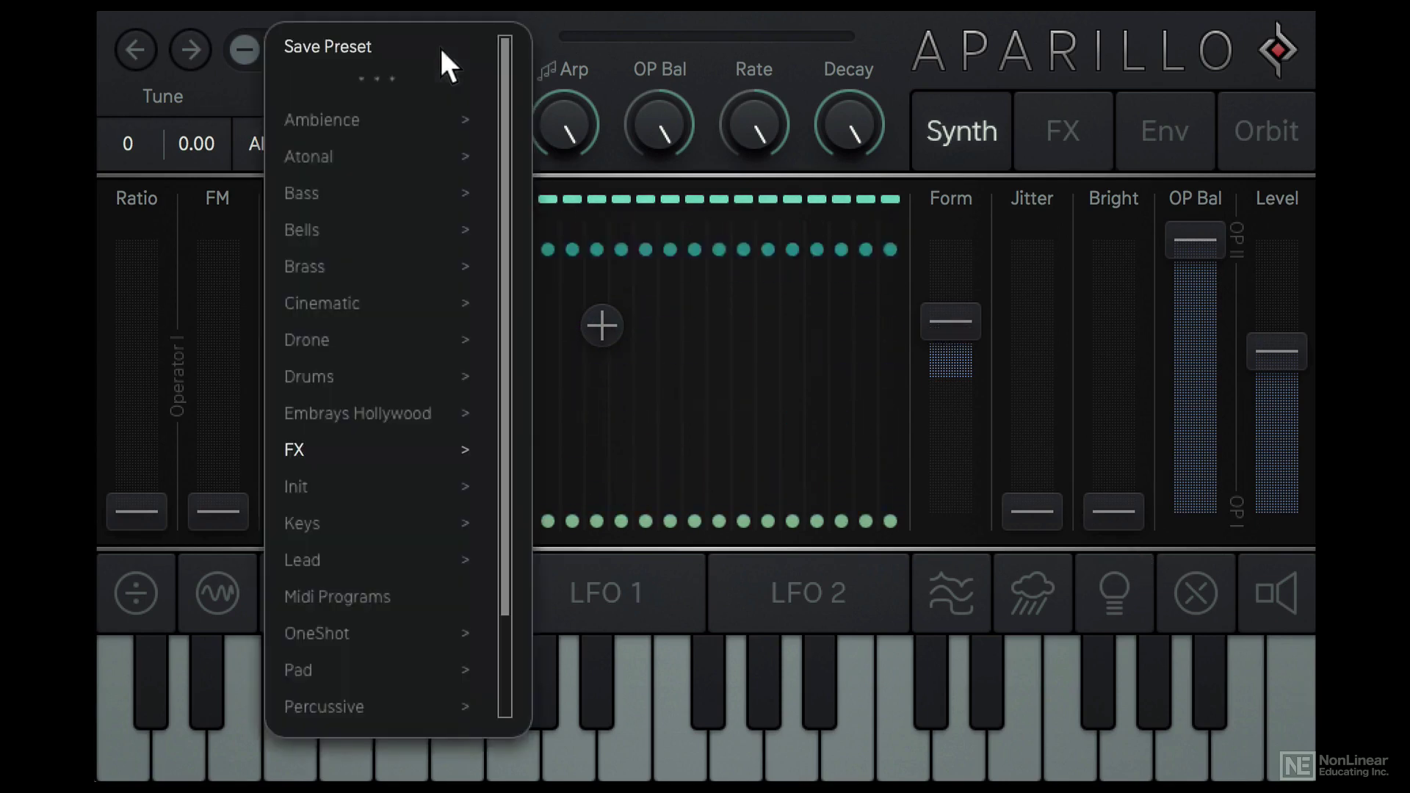
mouse_move(331, 486)
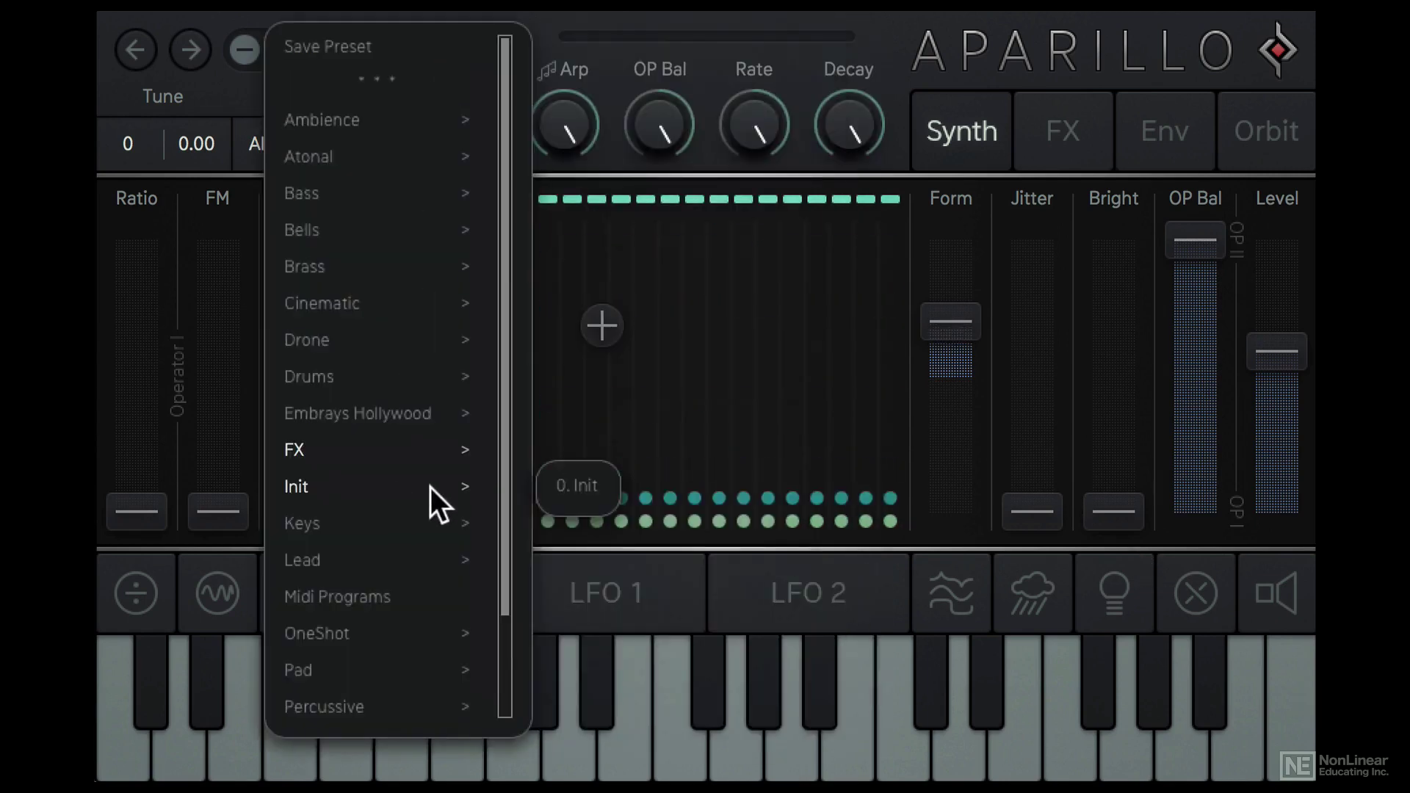
left_click(586, 487)
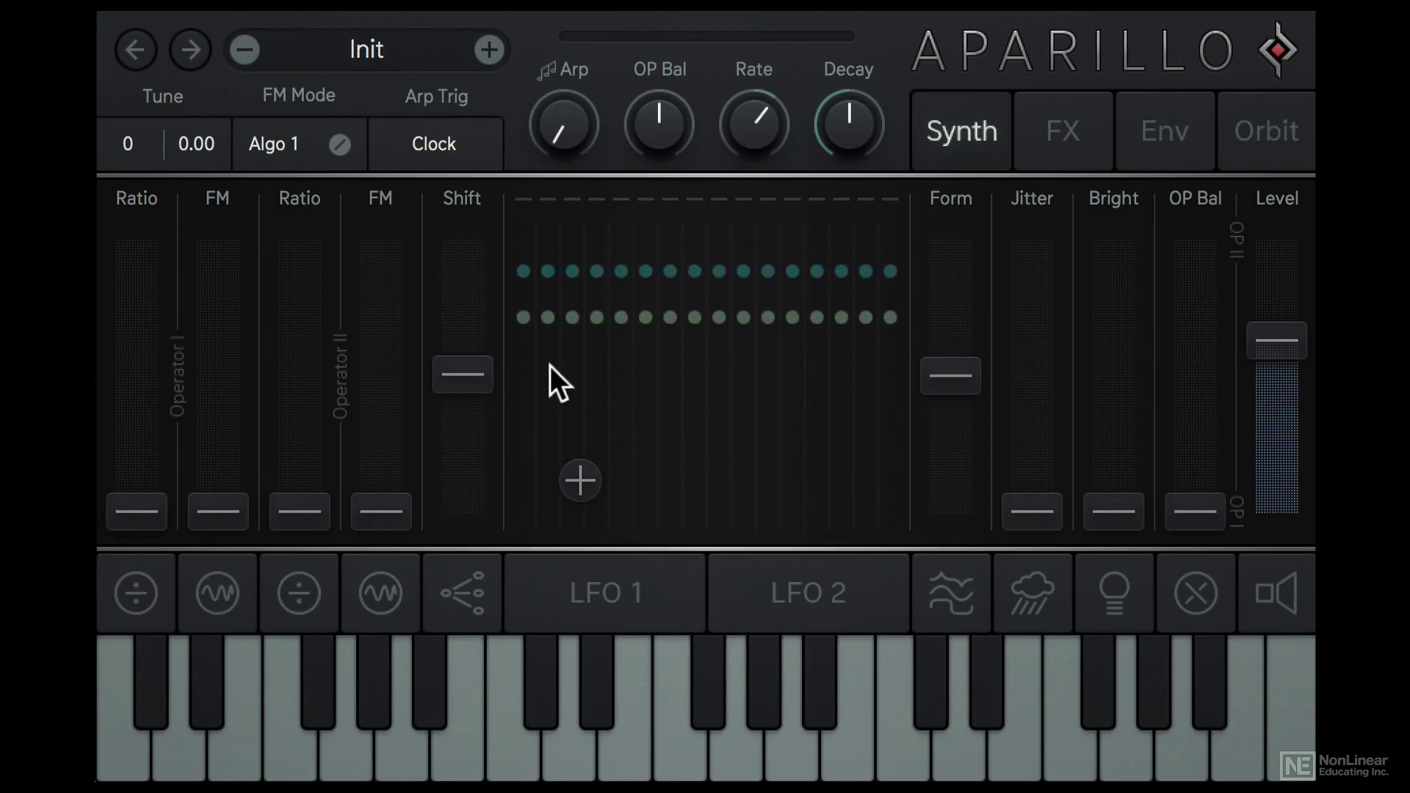
left_click(385, 50)
mouse_move(375, 486)
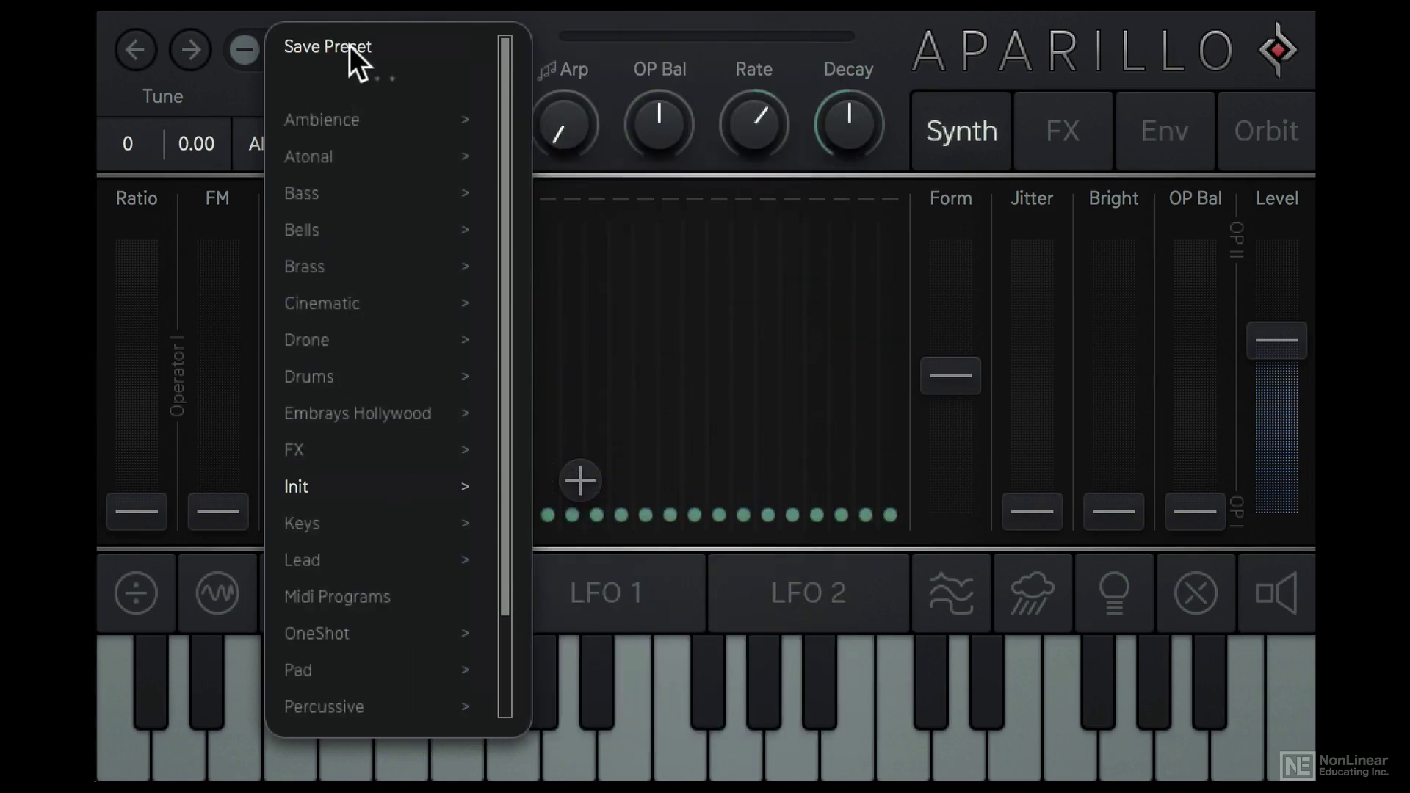
left_click(227, 83)
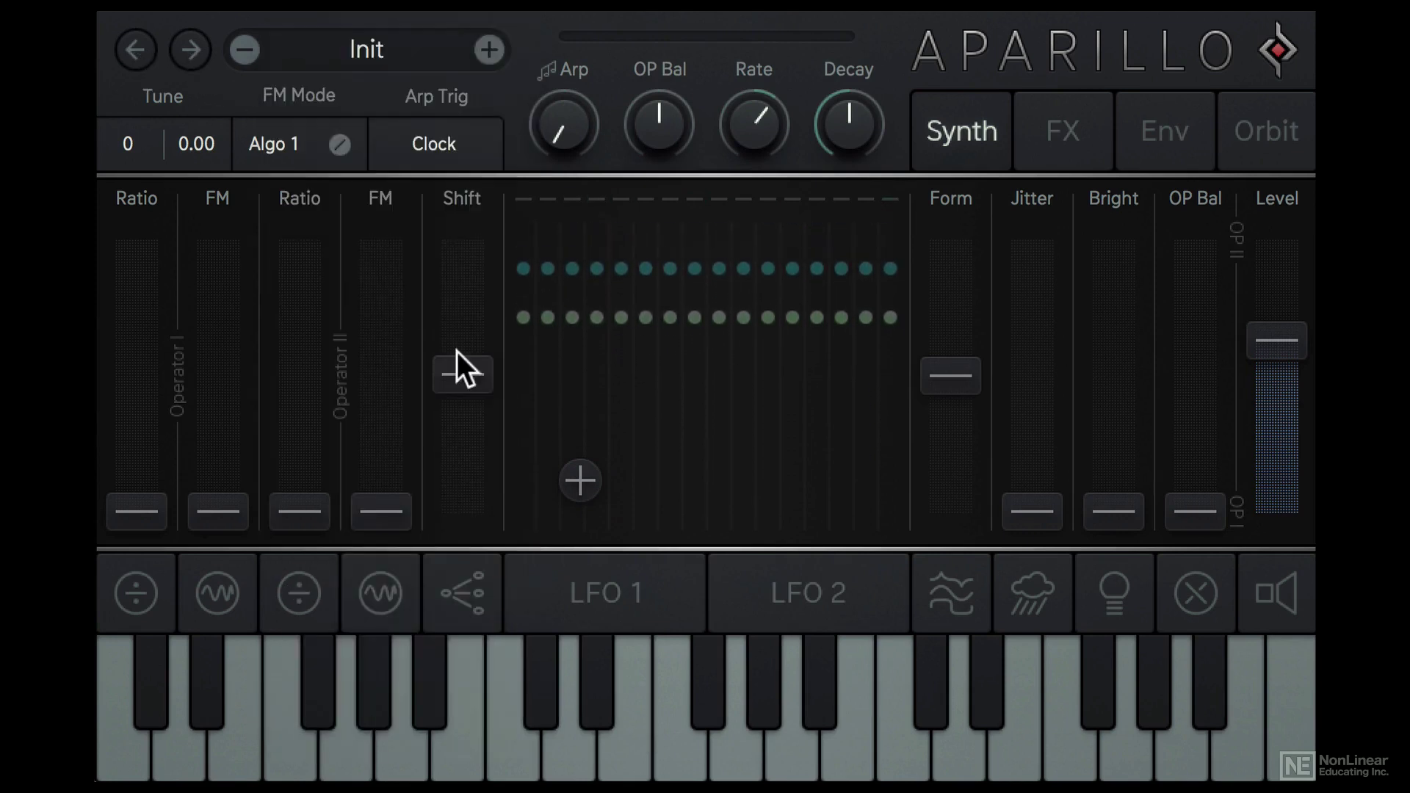
Step: Raise the Shift amount, then undo and redo that change
left_click_drag(475, 379, 476, 330)
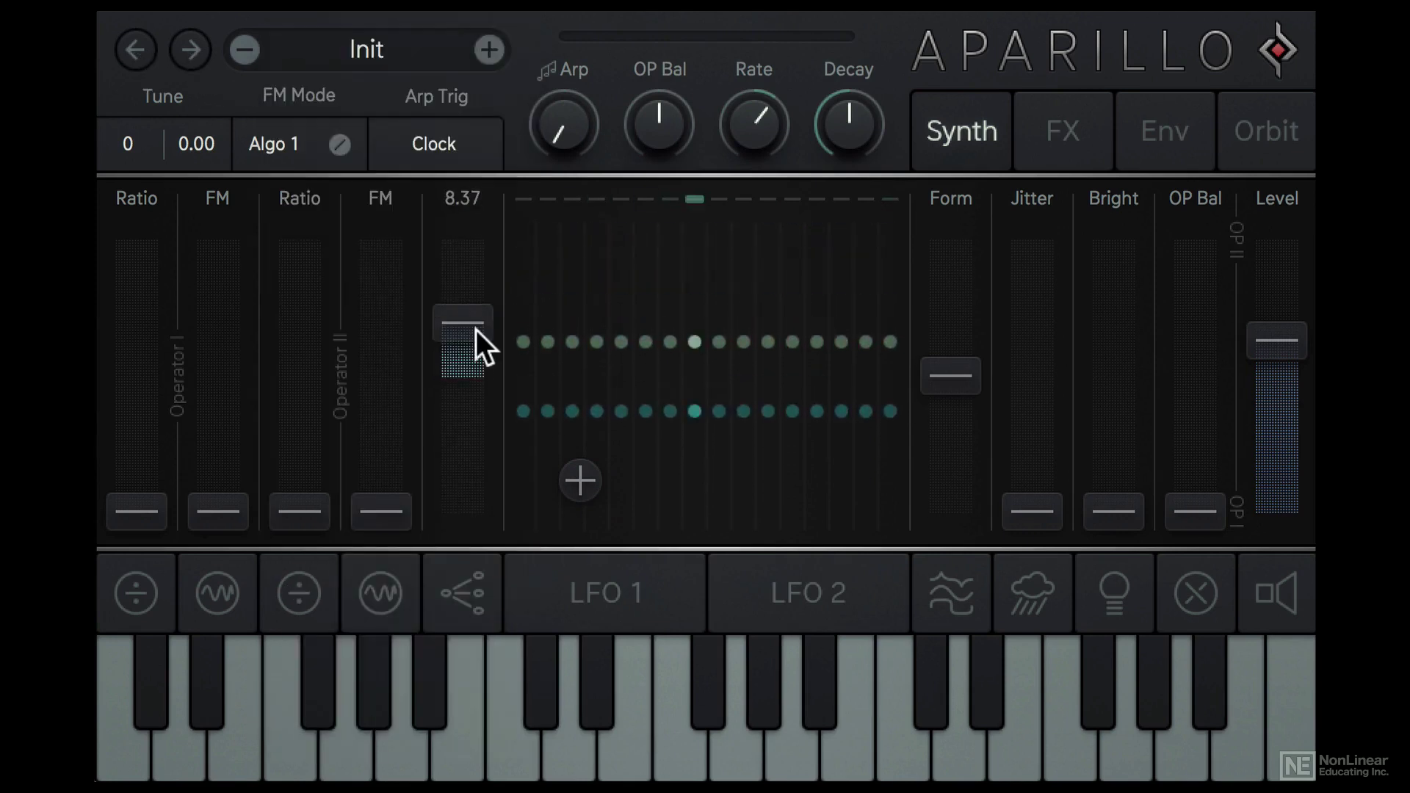
left_click(137, 47)
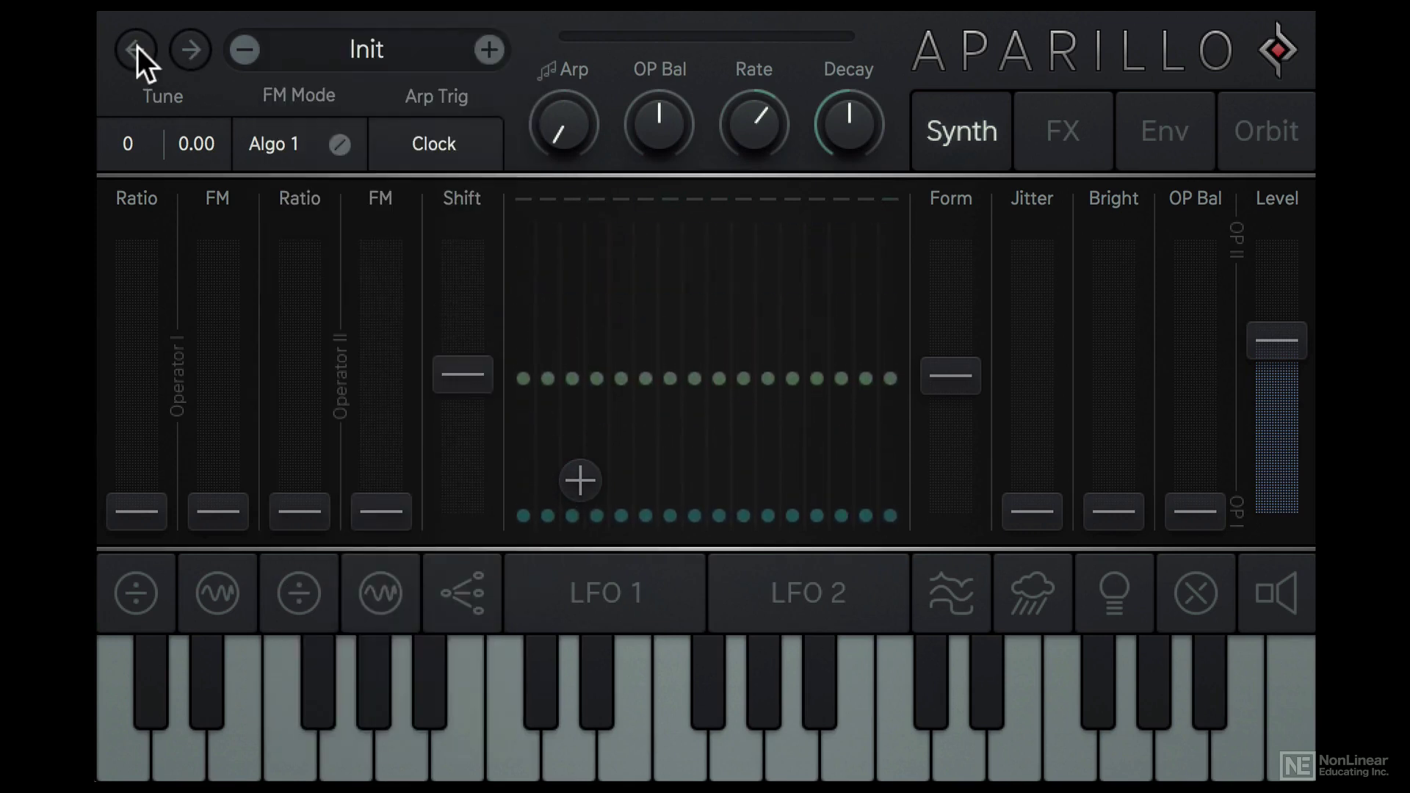
left_click(189, 47)
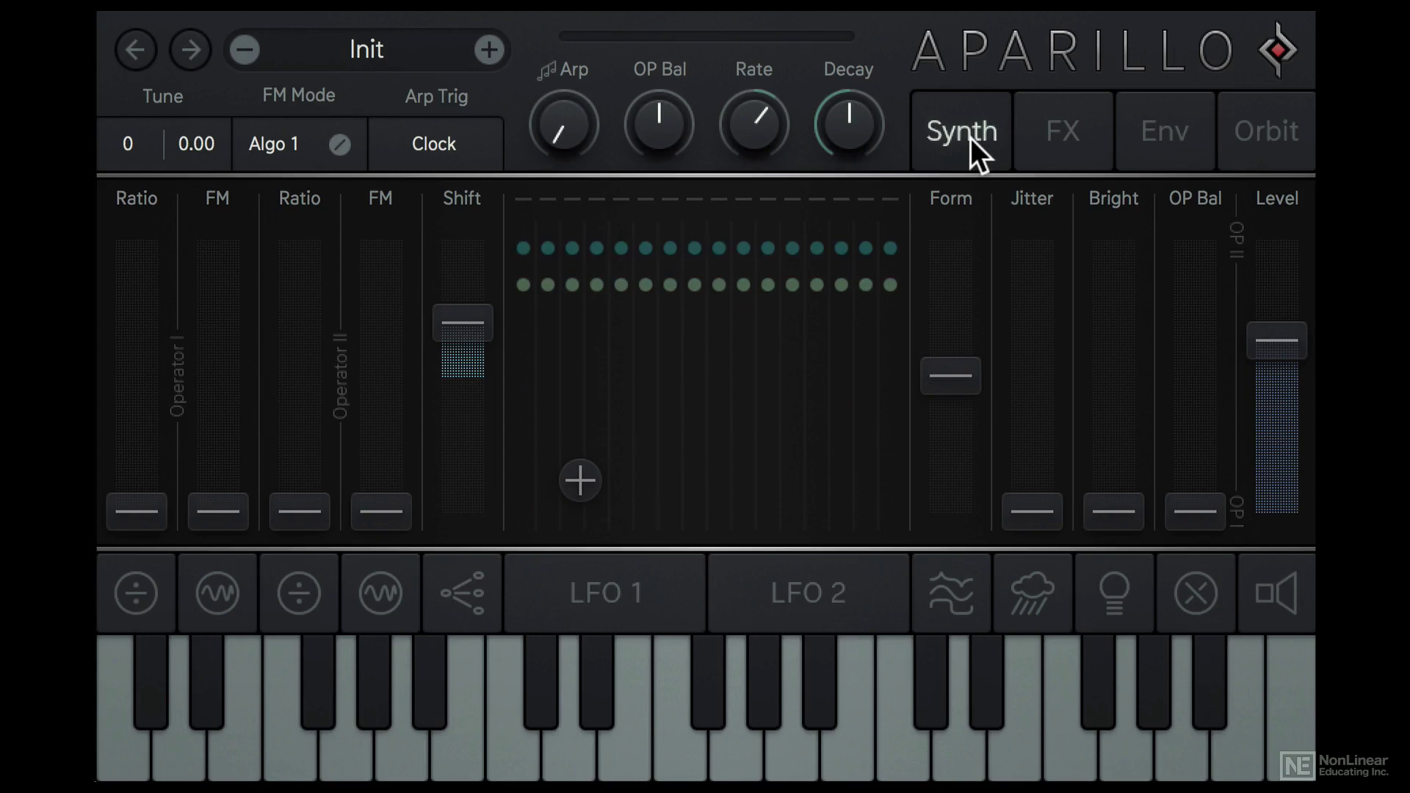
Step: Tour the FX, Env and Orbit tabs, then use the mixer toggle to return to the Env page
left_click(1060, 132)
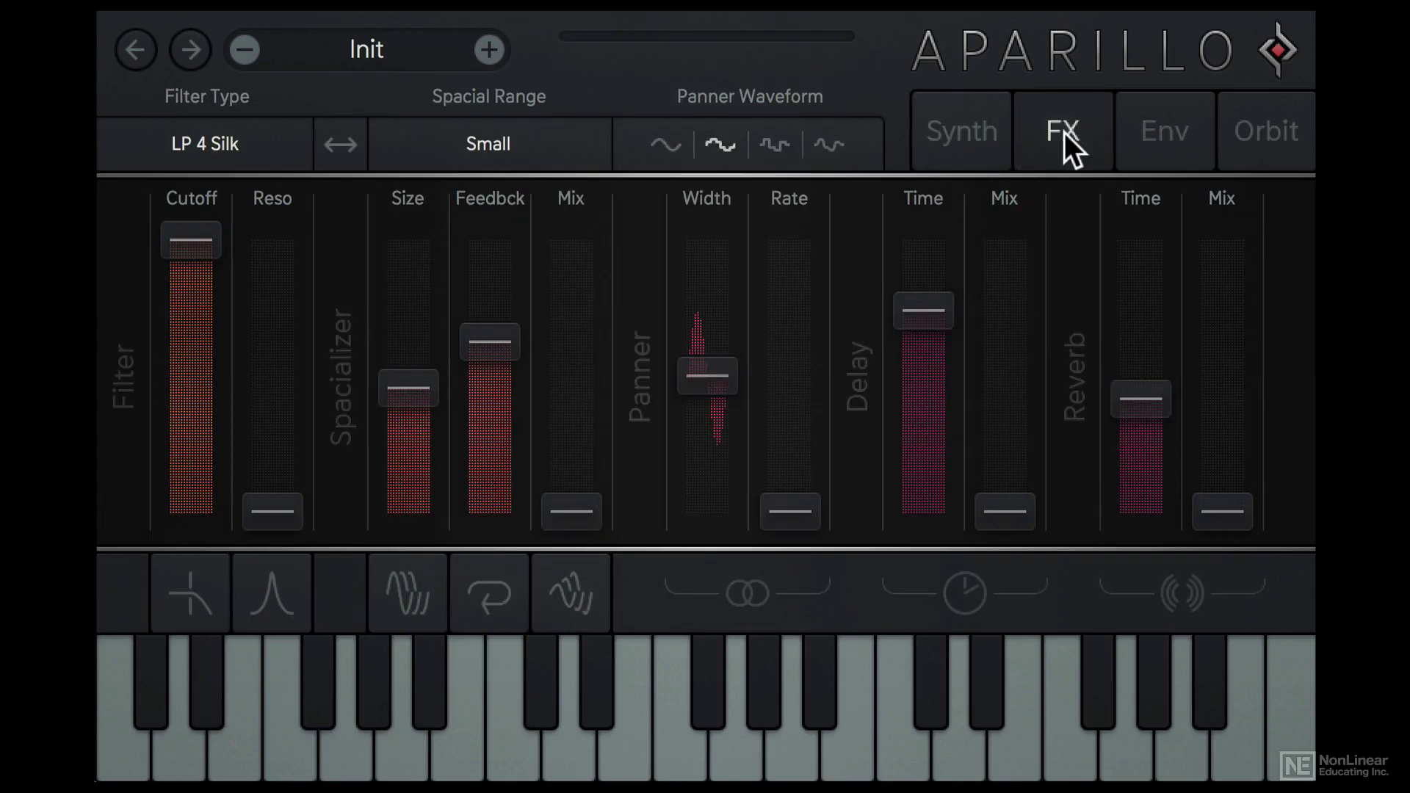
left_click(1166, 131)
left_click(1256, 130)
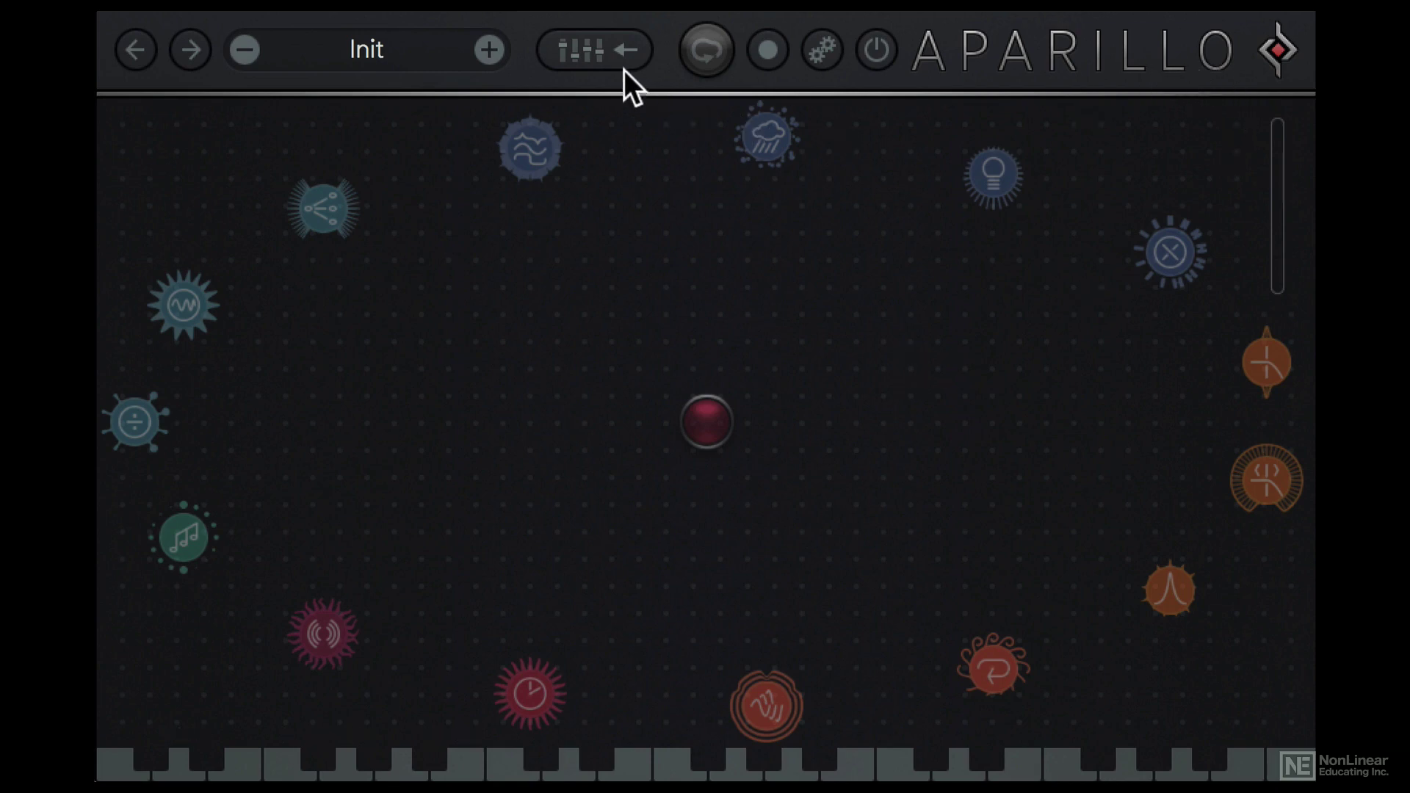
left_click(612, 55)
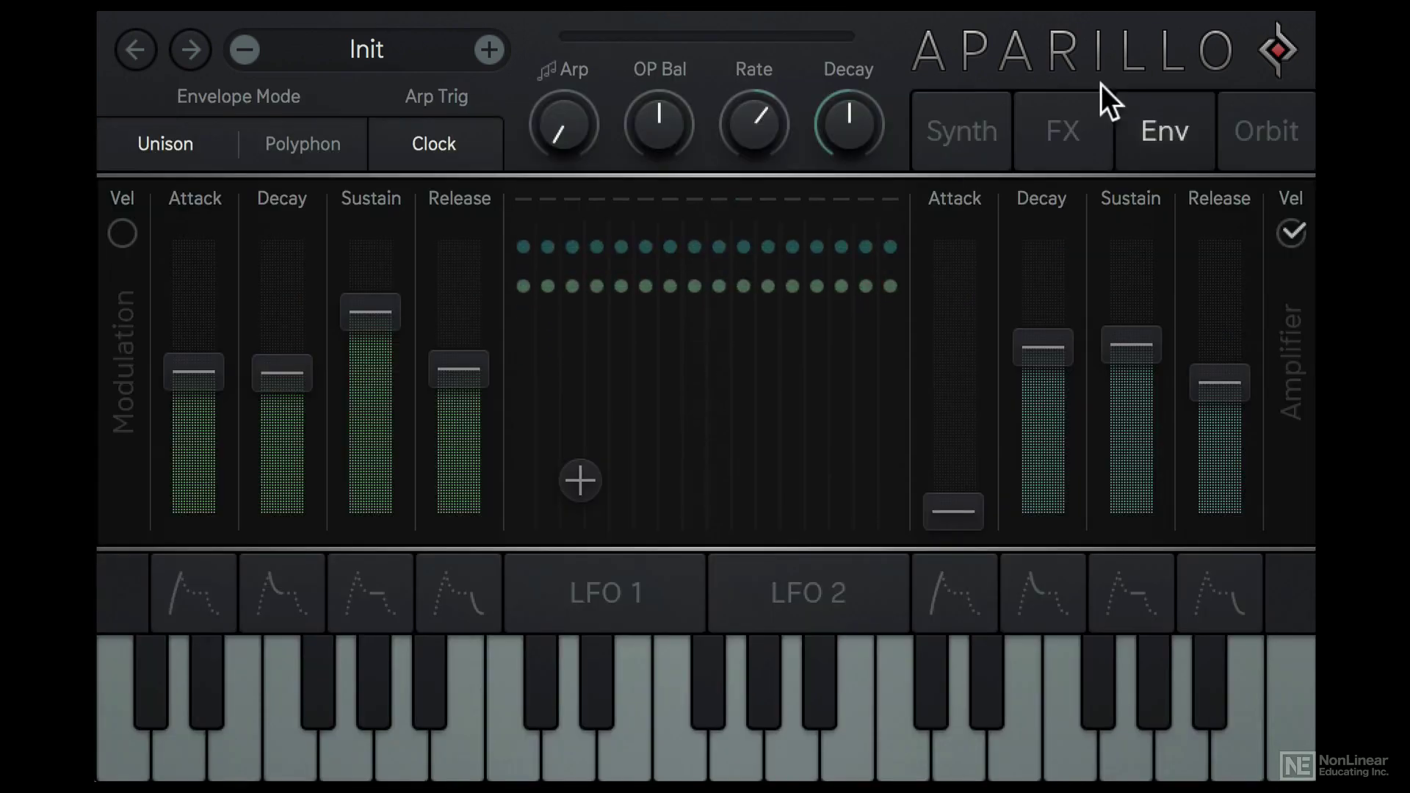
Step: Back on the Synth page, cycle FM Mode to Algo 2 and toggle the icon beside it twice
left_click(954, 134)
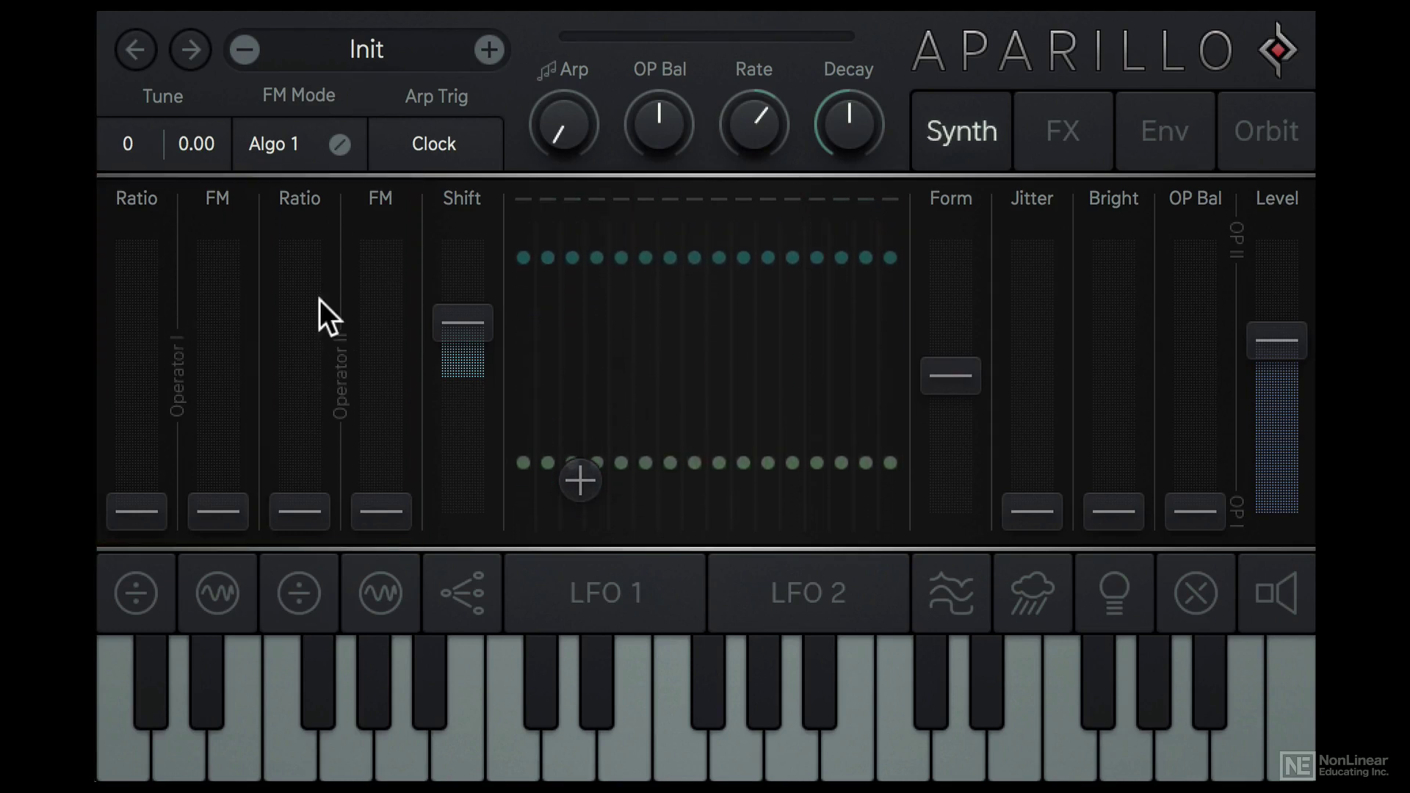
left_click(281, 149)
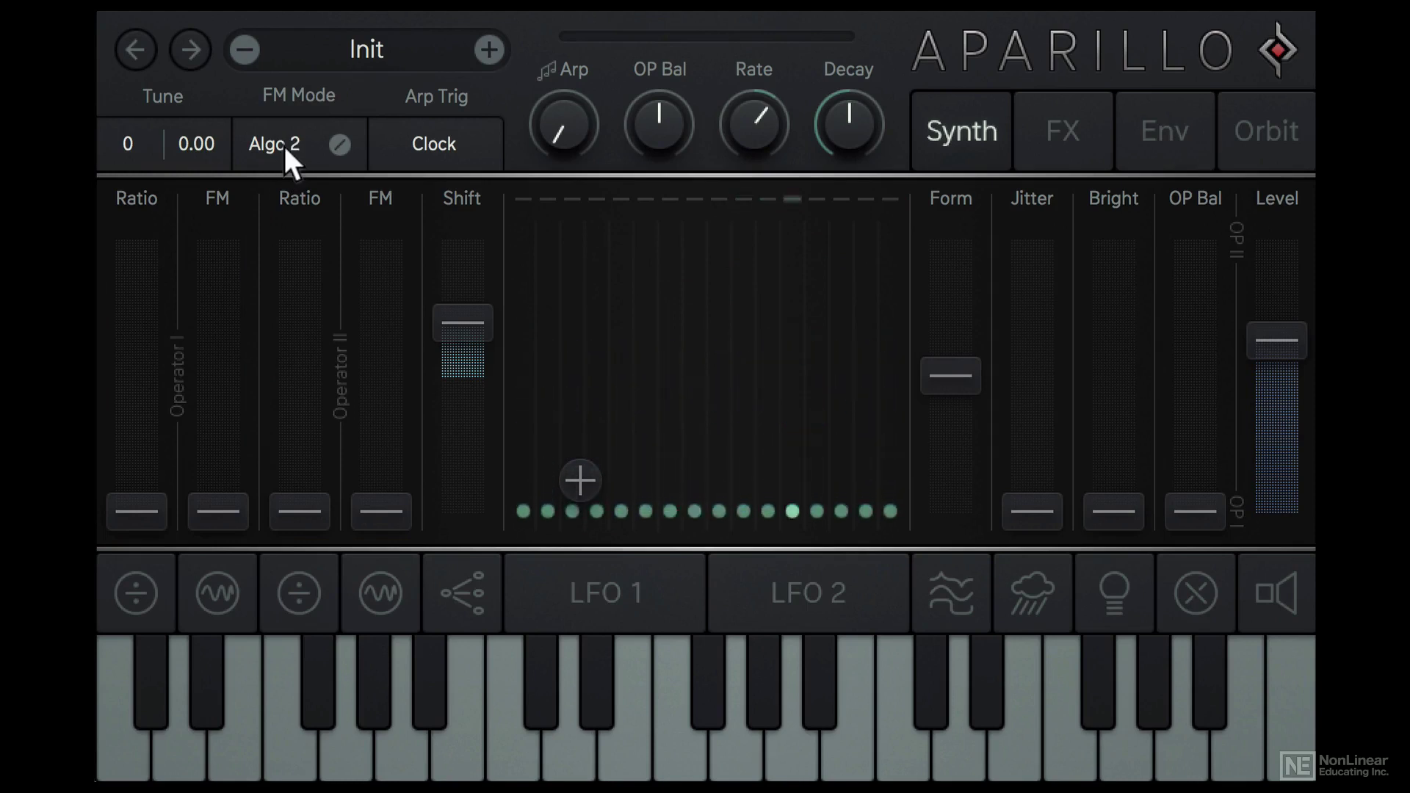
left_click(284, 146)
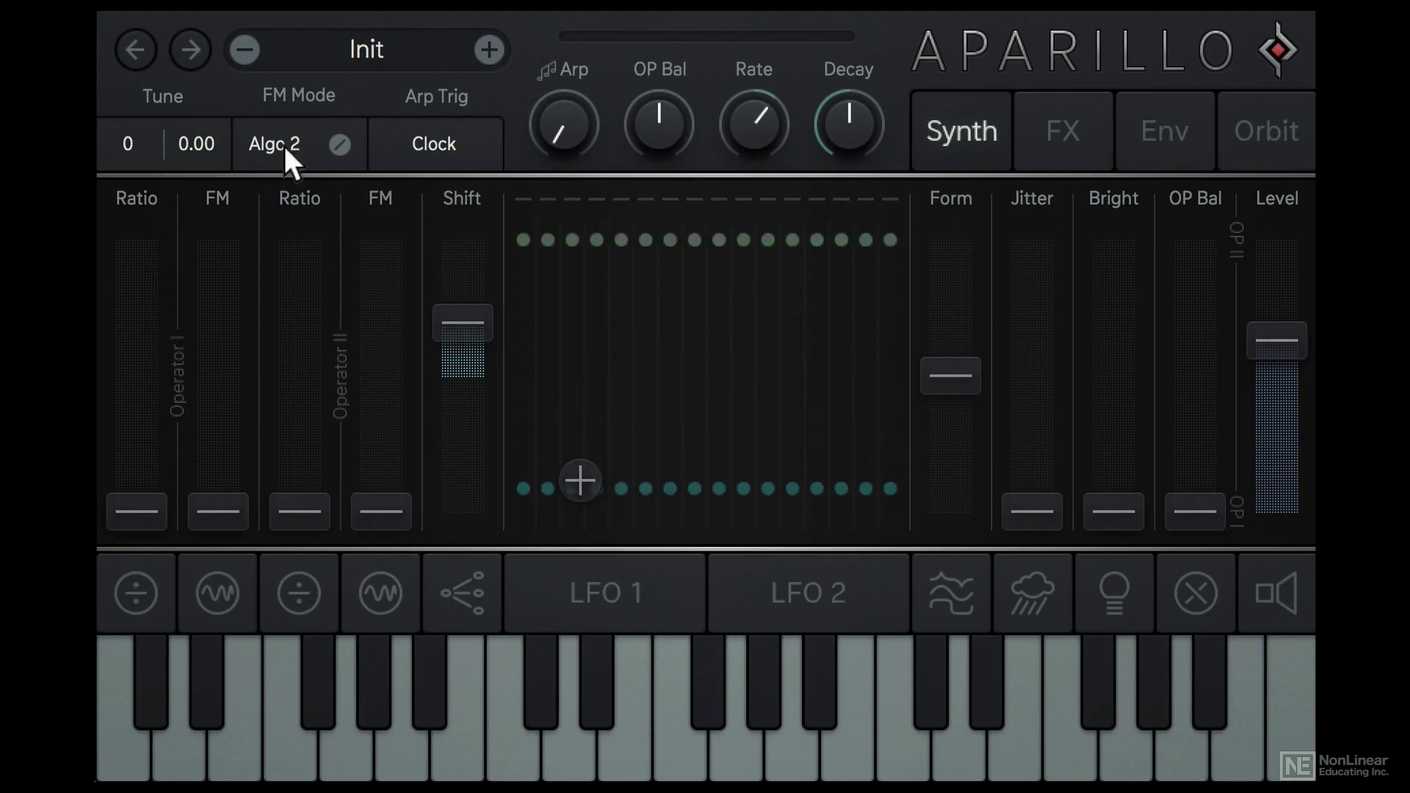
left_click(338, 144)
left_click(339, 145)
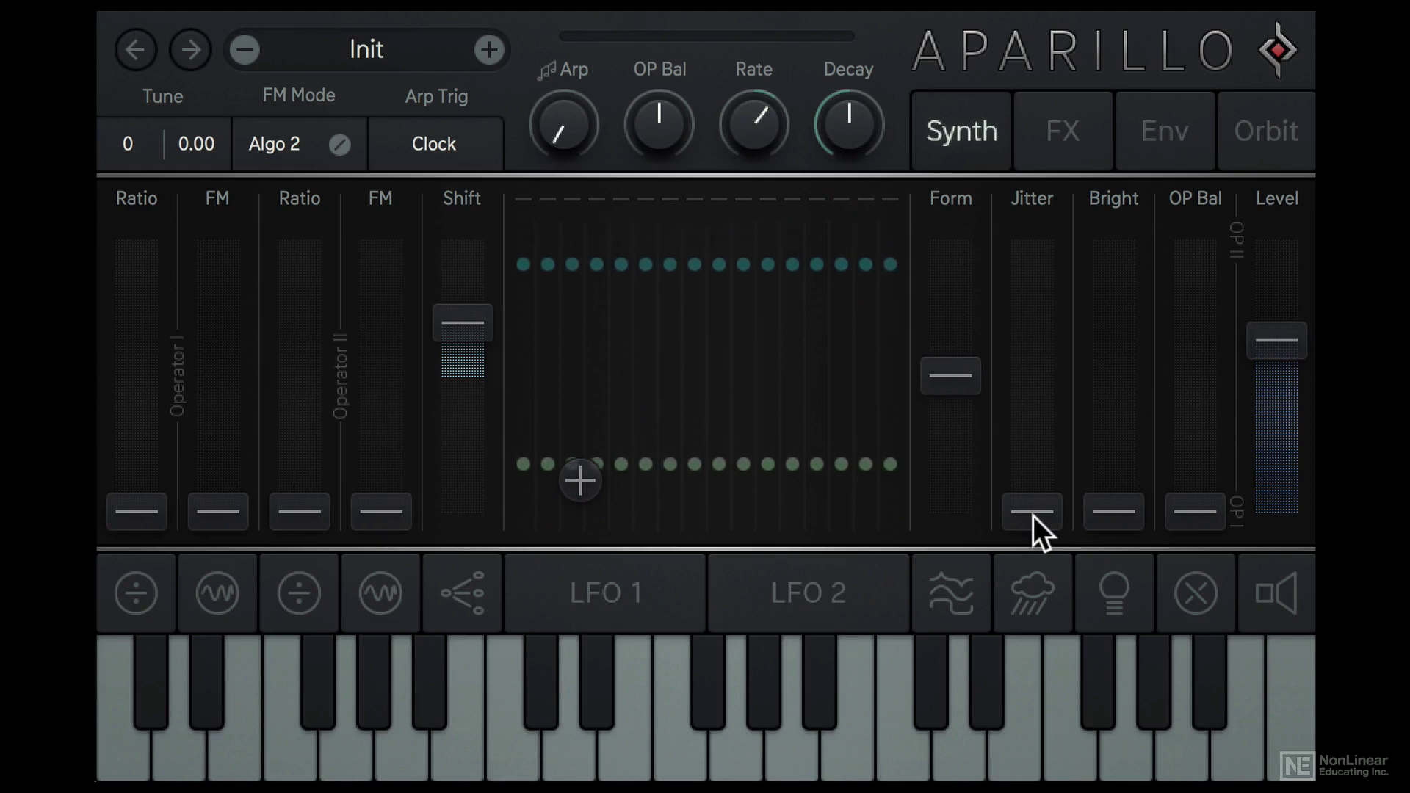
Step: Sweep Jitter and Bright up and back to zero, then bring Level near 0 dB
left_click_drag(1033, 516, 1033, 332)
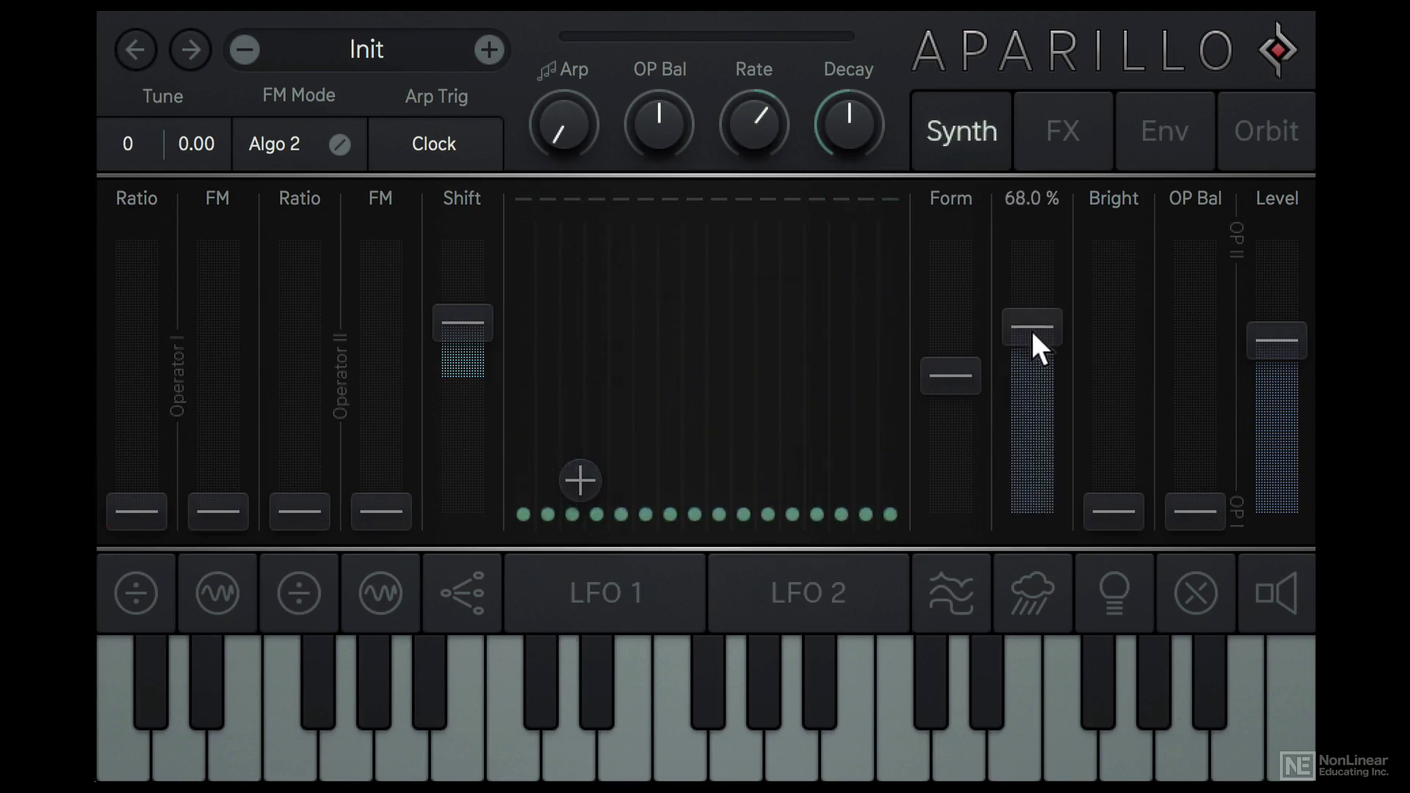
left_click_drag(1031, 434, 1031, 528)
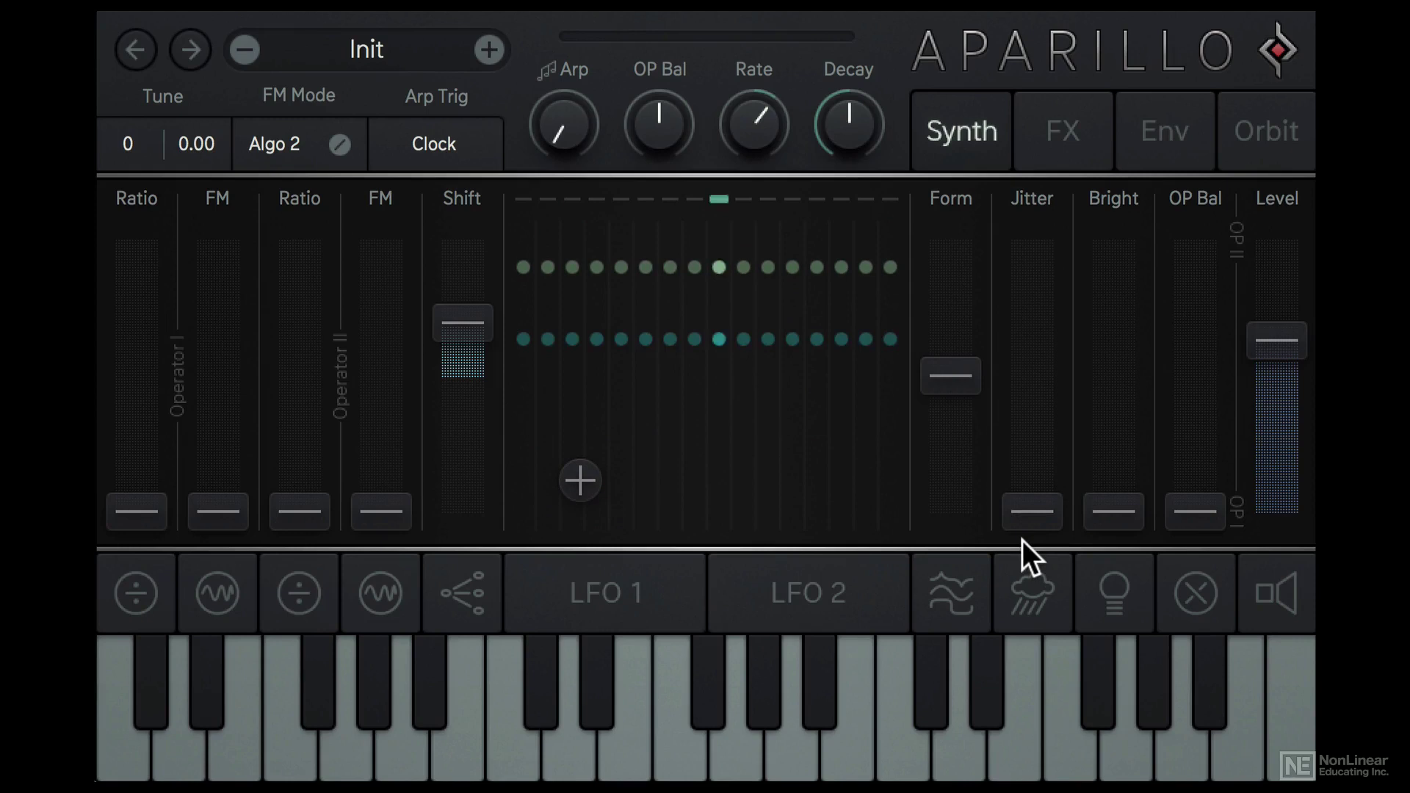
mouse_move(1121, 510)
left_mouse_down()
mouse_move(1118, 242)
mouse_move(1123, 515)
left_mouse_up()
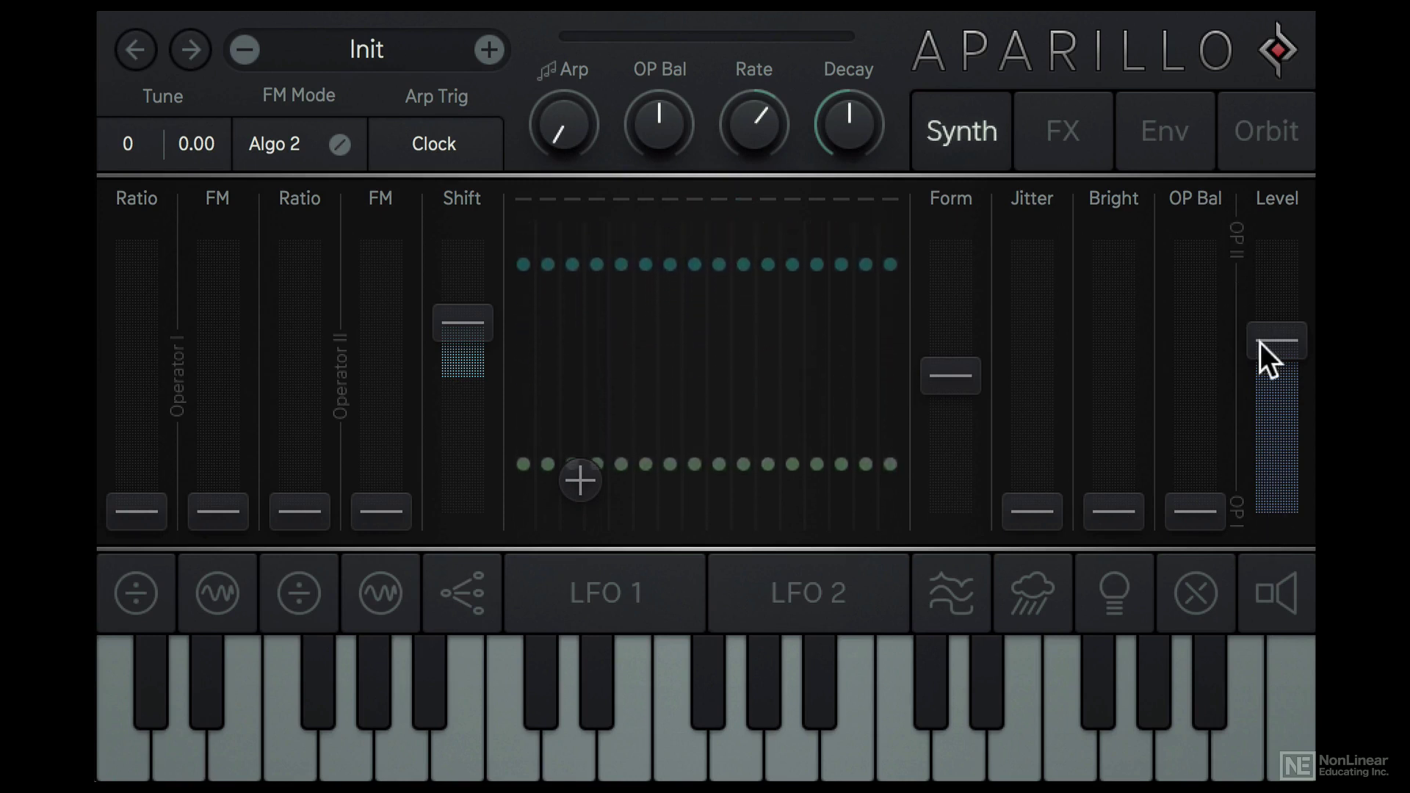
left_click_drag(1277, 342, 1275, 349)
left_click(628, 594)
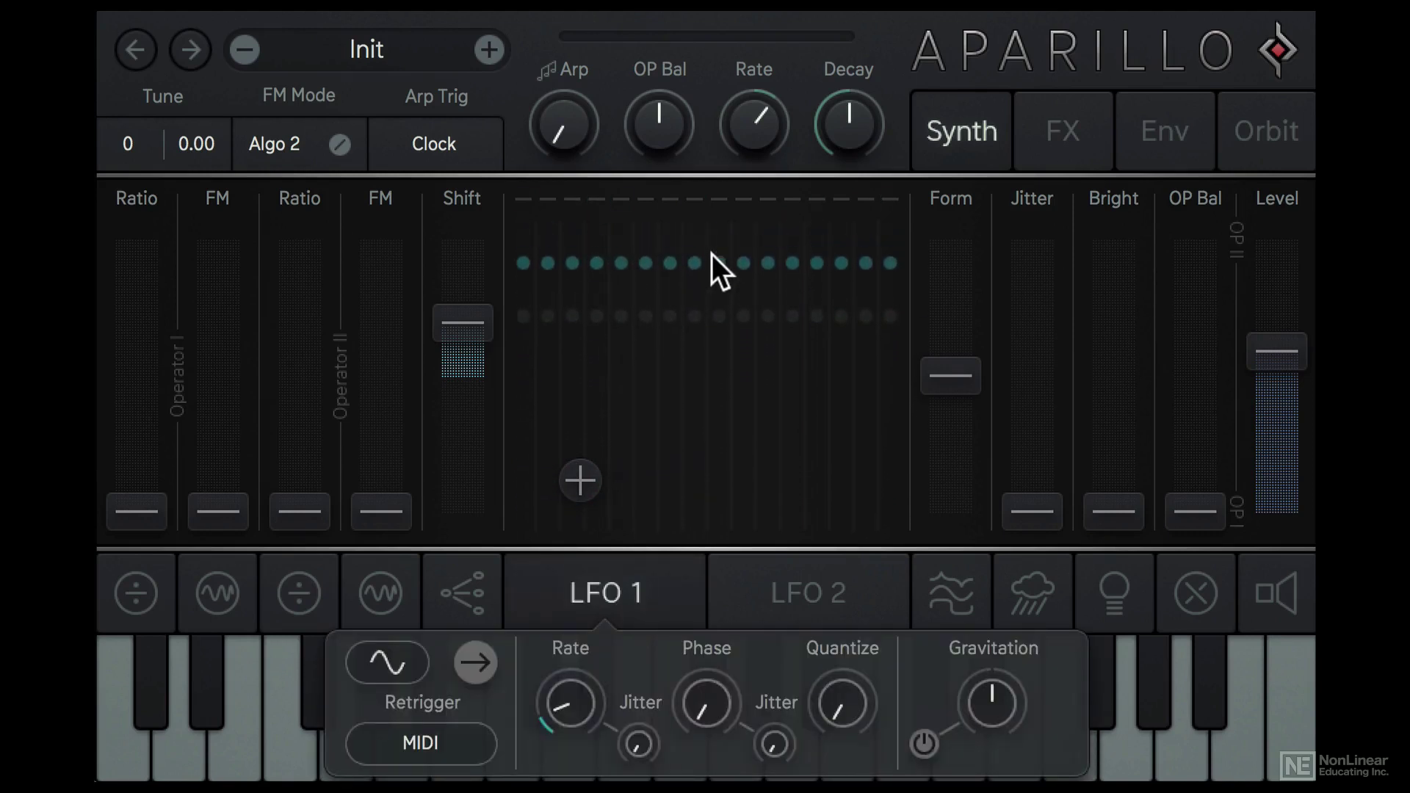
left_click(807, 584)
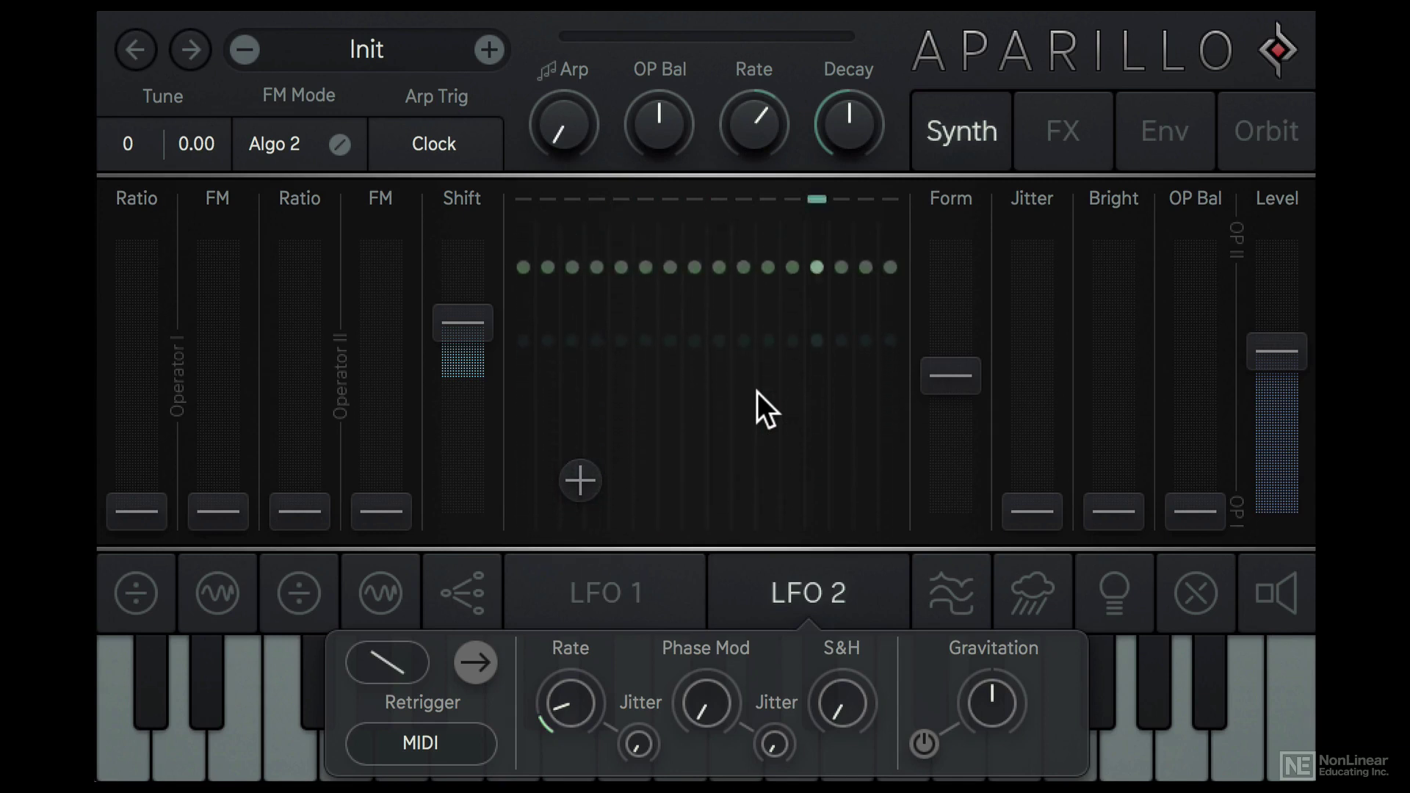
left_click(808, 591)
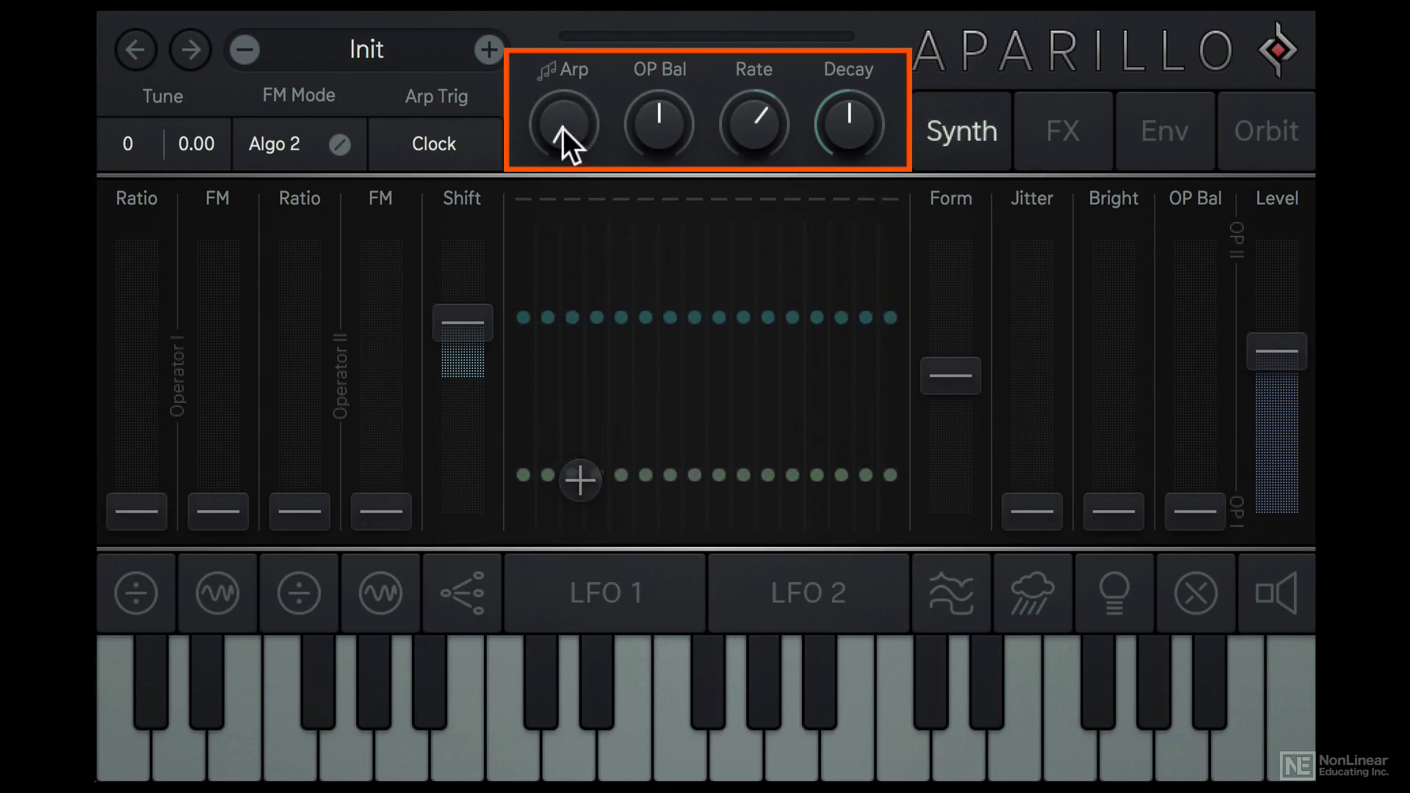
mouse_move(564, 129)
left_mouse_down()
mouse_move(565, 70)
mouse_move(579, 122)
left_mouse_up()
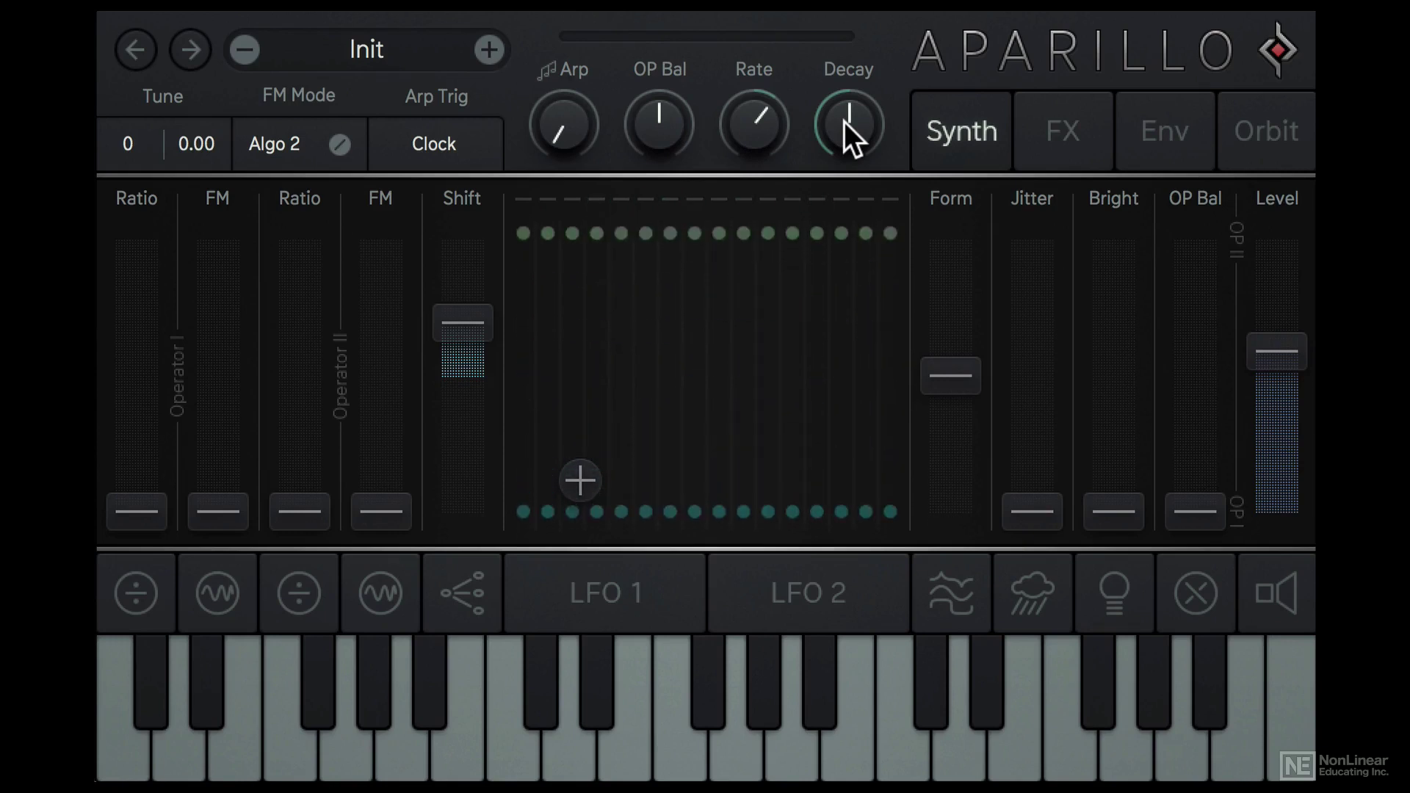
Step: Switch to the FX page and open then close the Filter Type list, keeping LP 4 Silk
left_click(1063, 130)
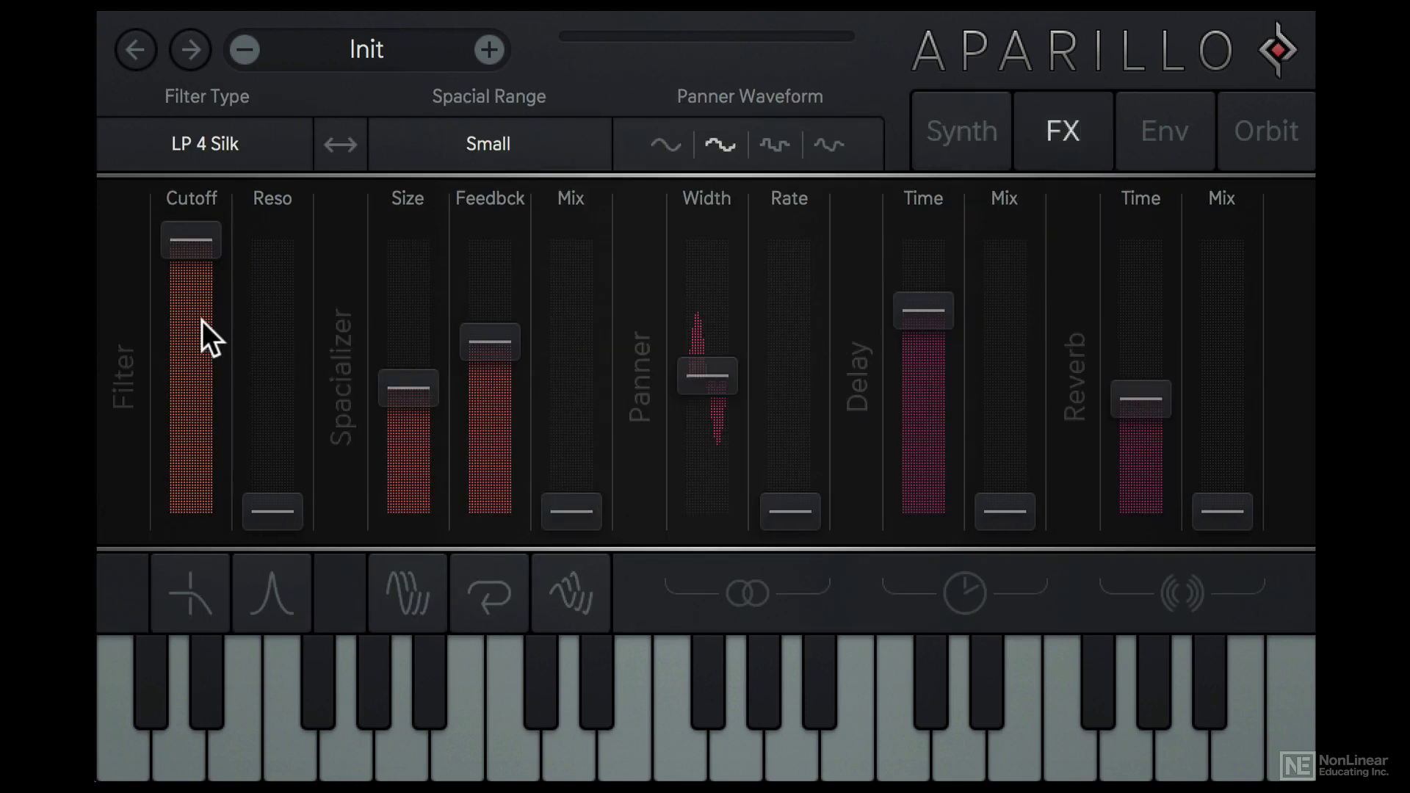
left_click(221, 141)
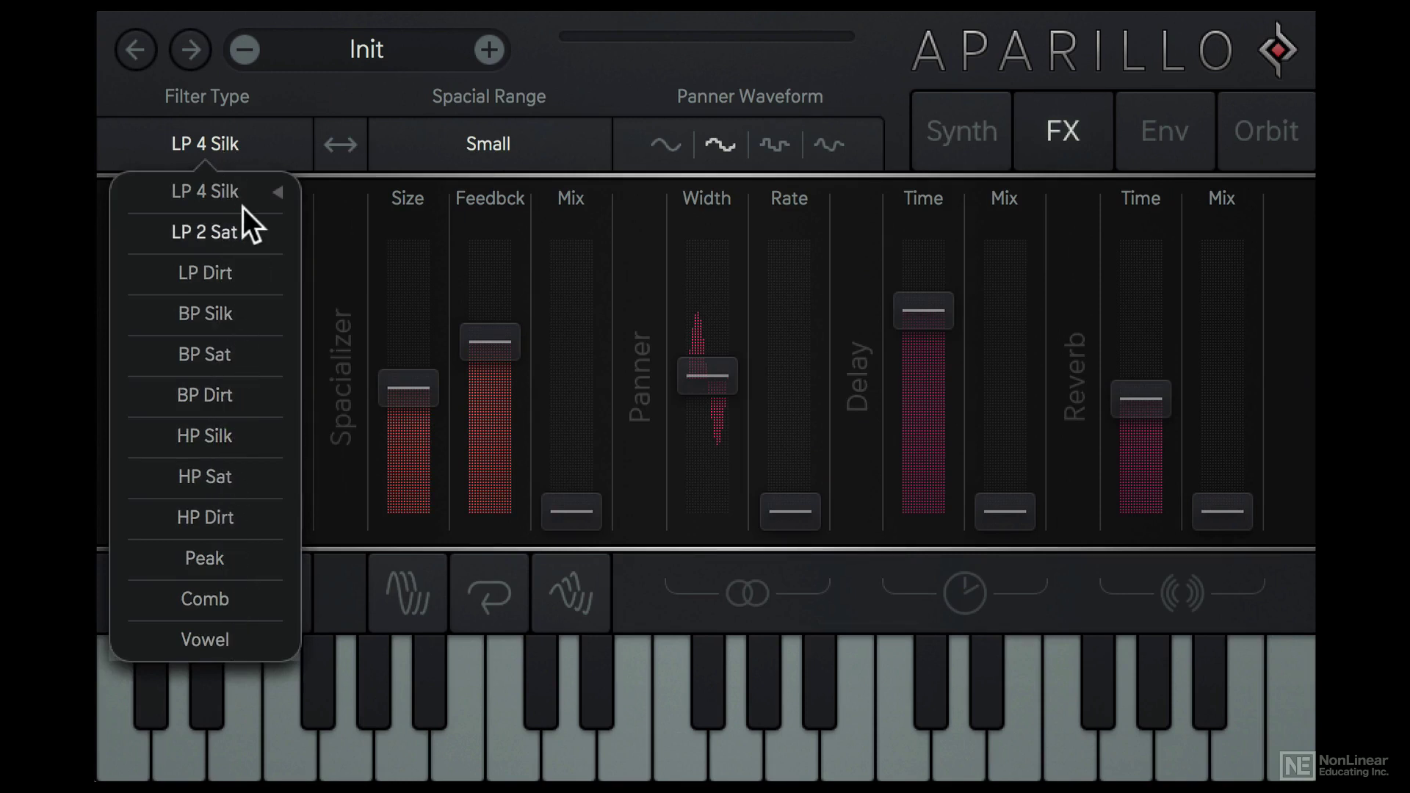
left_click(220, 192)
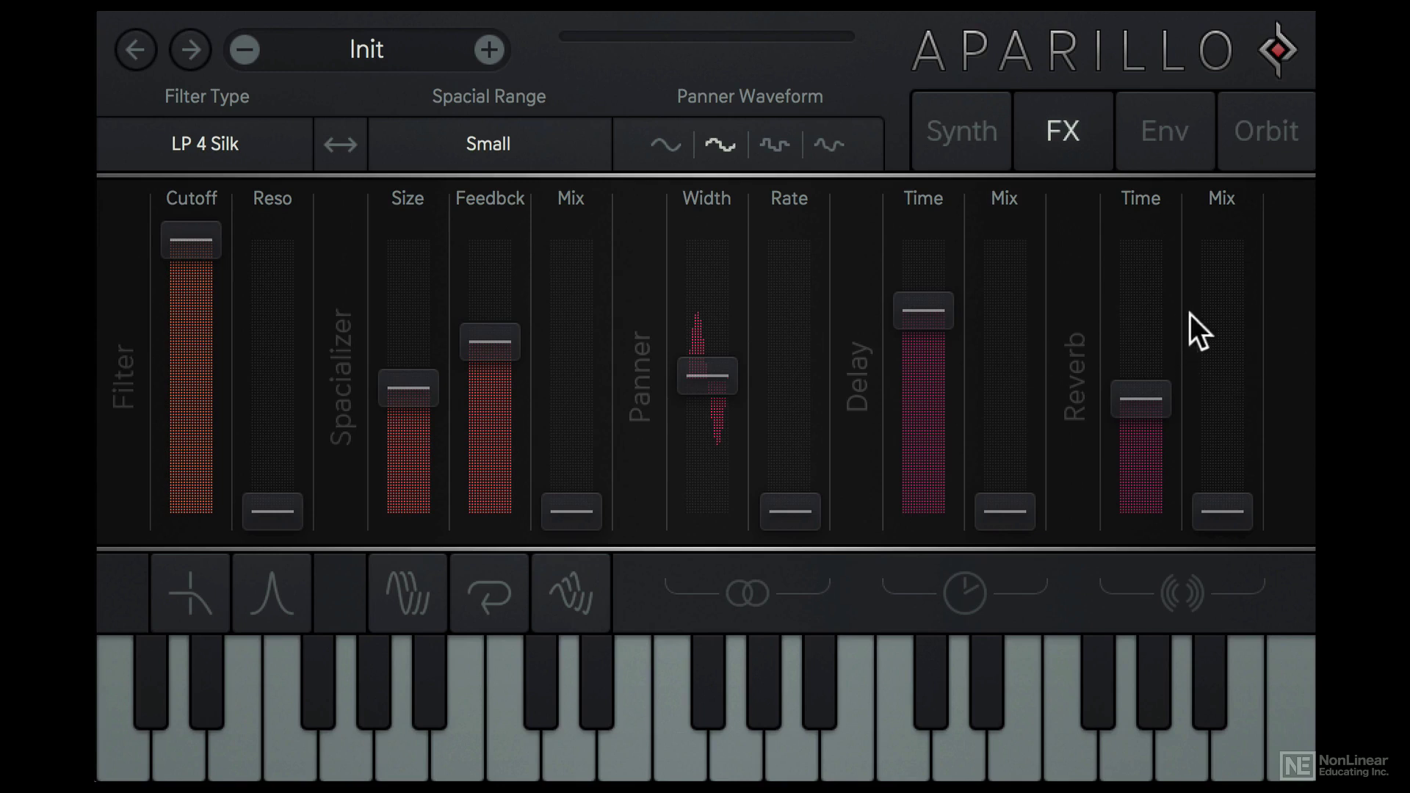
Step: Switch to the Env tab to view the unchanged modulation and amplifier envelopes
left_click(1169, 137)
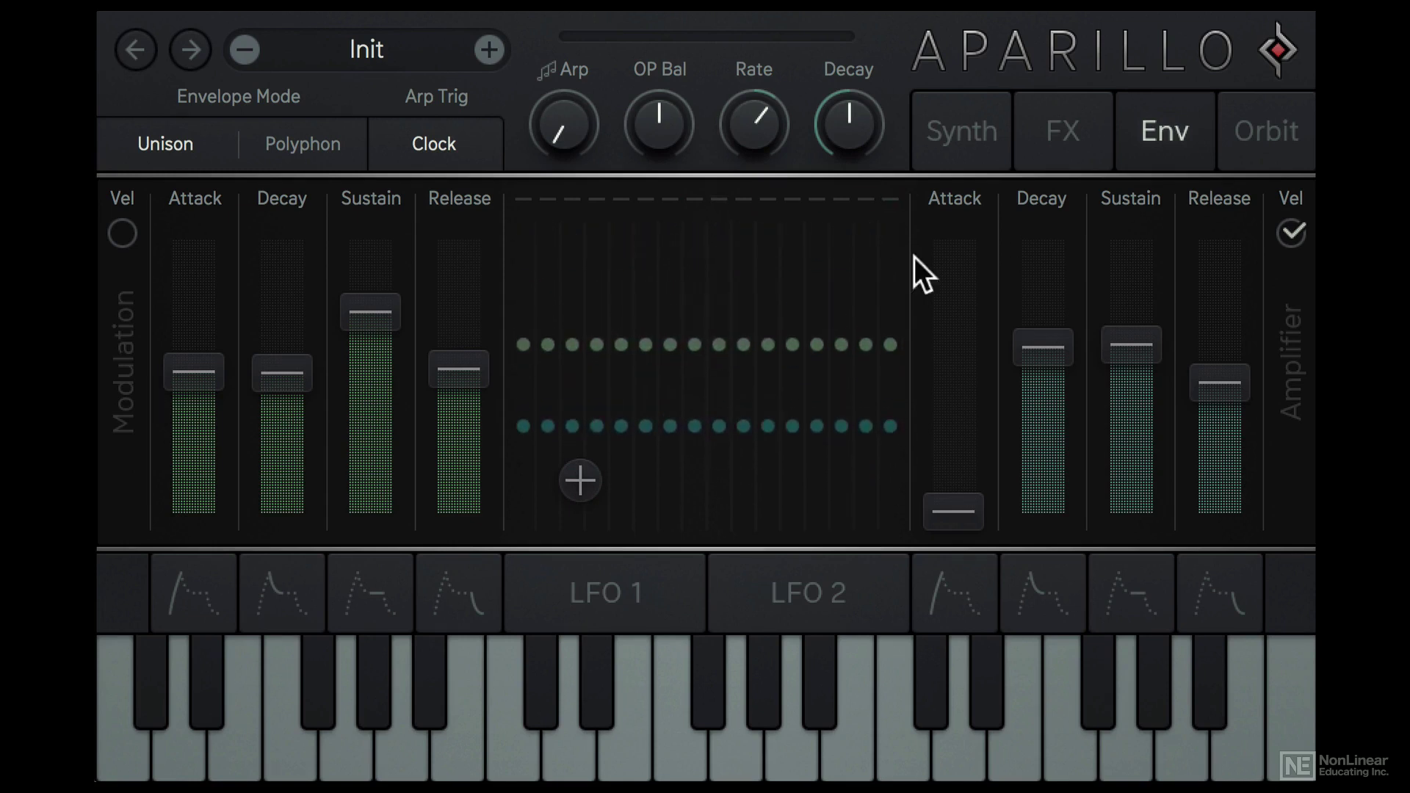
Step: On the Orbit tab, drag the red orbiter ball right of centre, then return to the Env page
left_click(1266, 132)
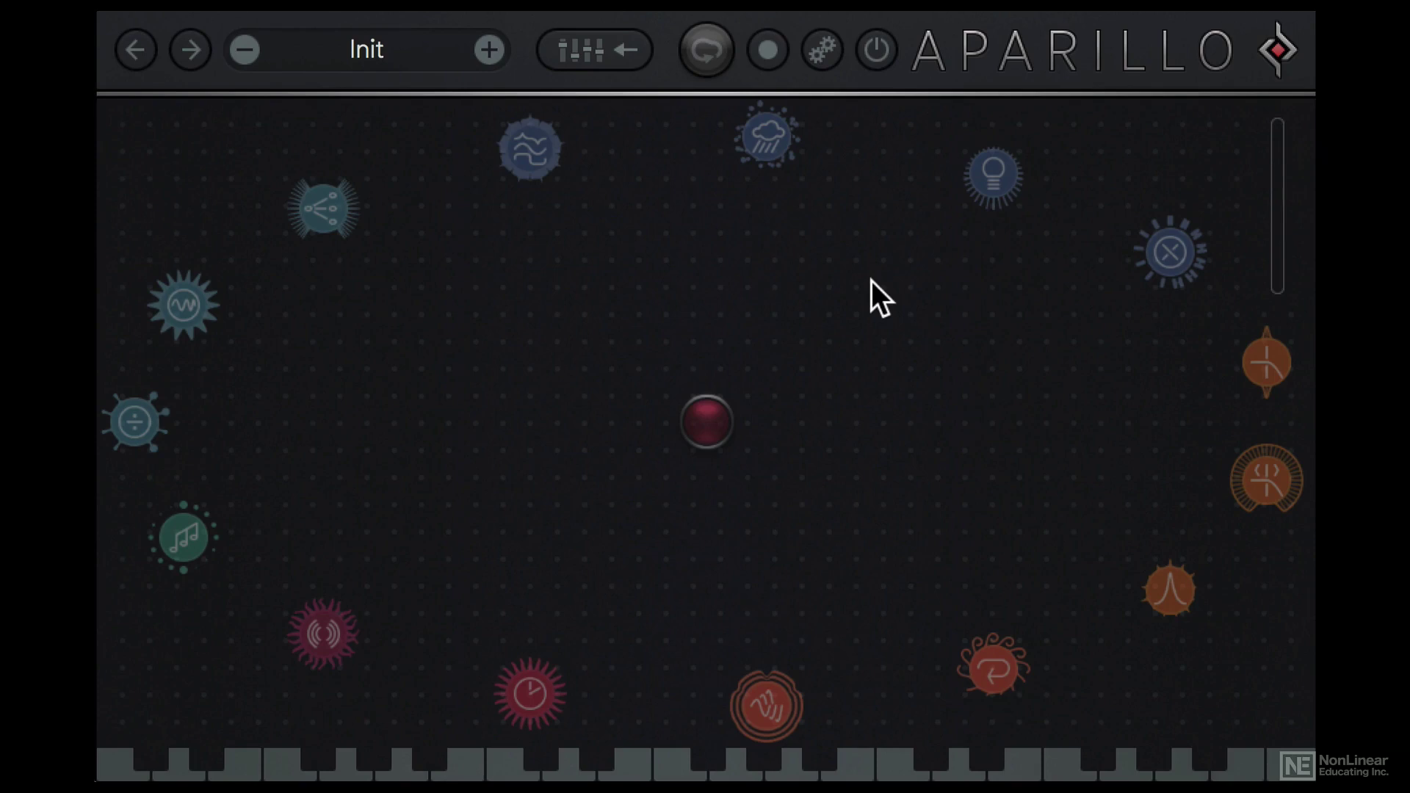
mouse_move(707, 420)
left_mouse_down()
mouse_move(825, 419)
mouse_move(895, 322)
mouse_move(446, 344)
mouse_move(525, 599)
mouse_move(873, 604)
mouse_move(1103, 447)
mouse_move(639, 256)
mouse_move(395, 570)
mouse_move(574, 584)
mouse_move(848, 502)
mouse_move(771, 292)
mouse_move(622, 438)
mouse_move(724, 465)
mouse_move(732, 421)
left_mouse_up()
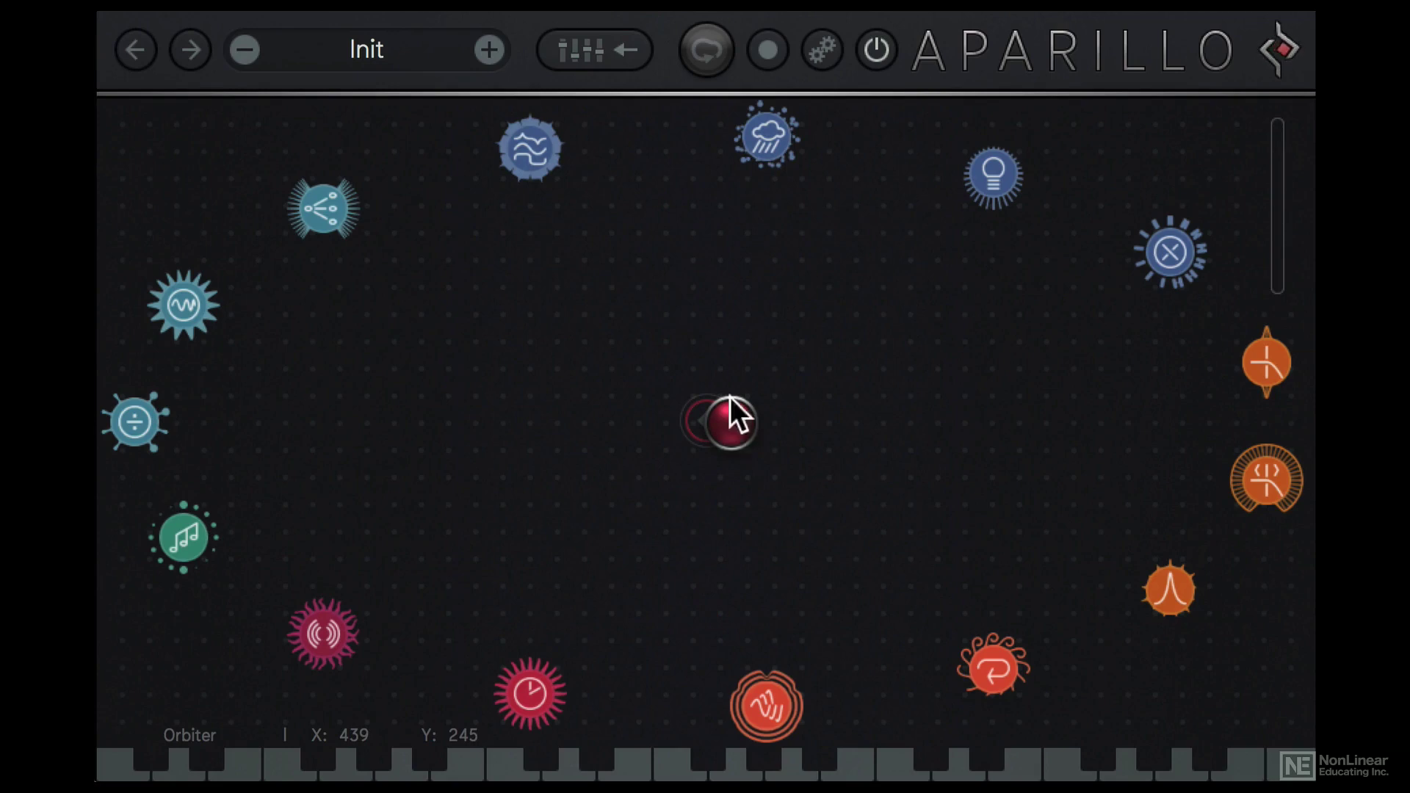
left_click(617, 48)
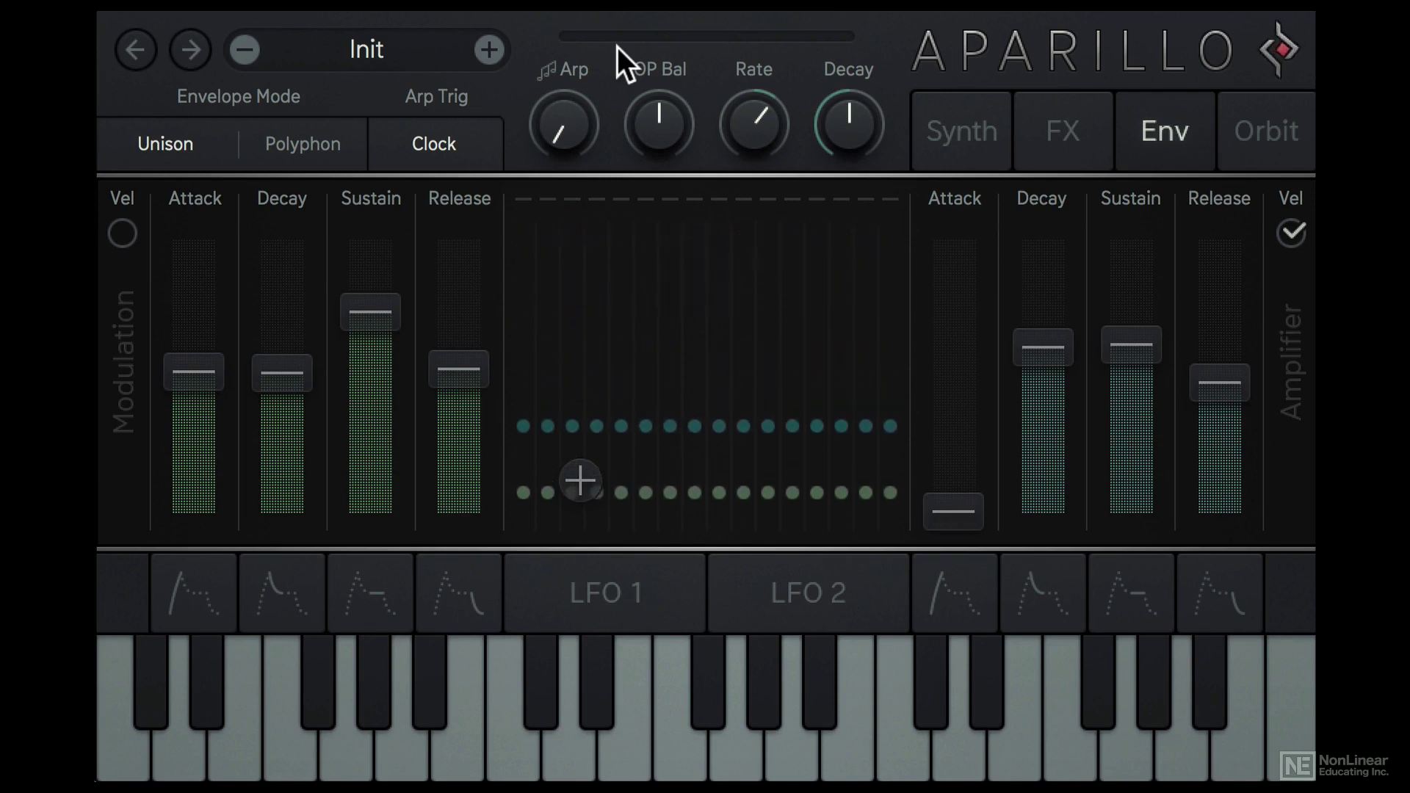